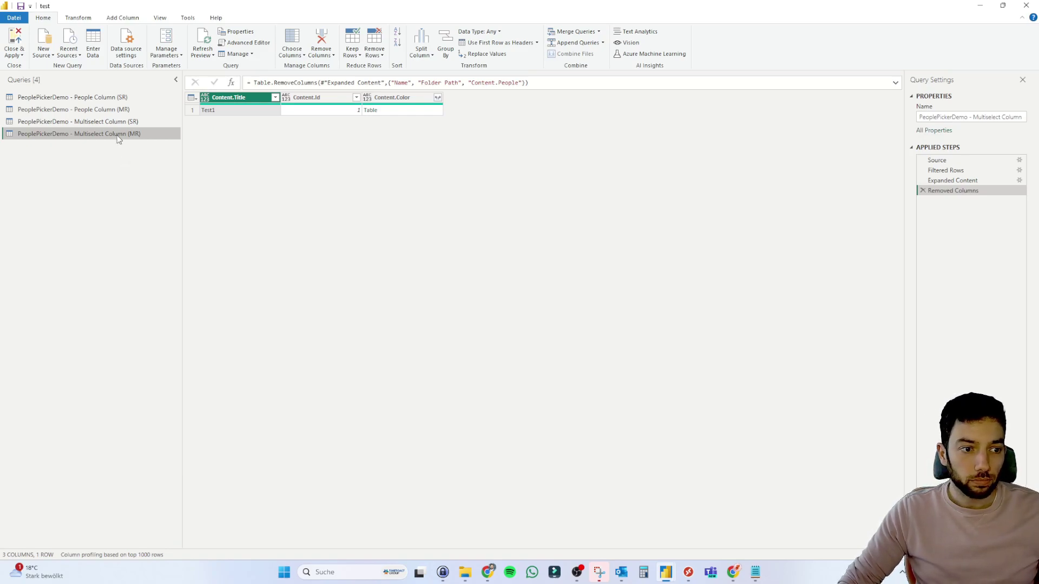
- Switch between the People Column (MR) and Multiselect Column (MR) queries, ending on People Column (MR)
left_click(123, 110)
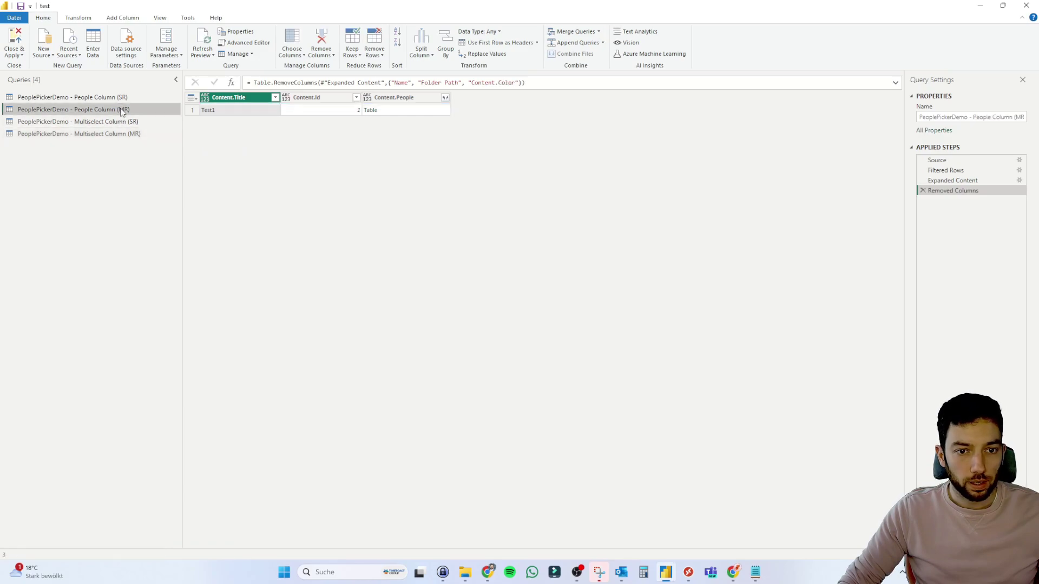
left_click(106, 136)
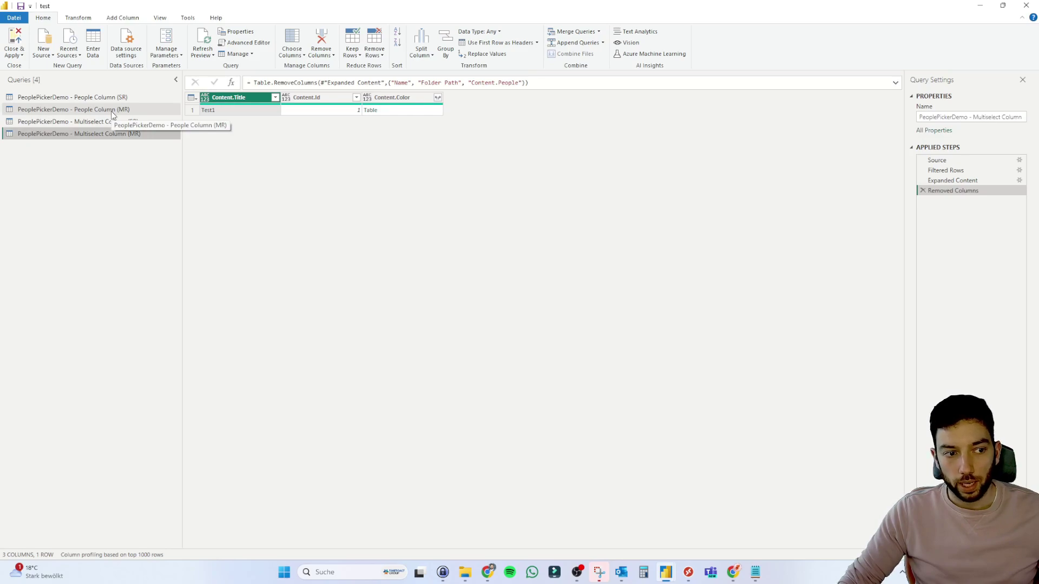
left_click(114, 114)
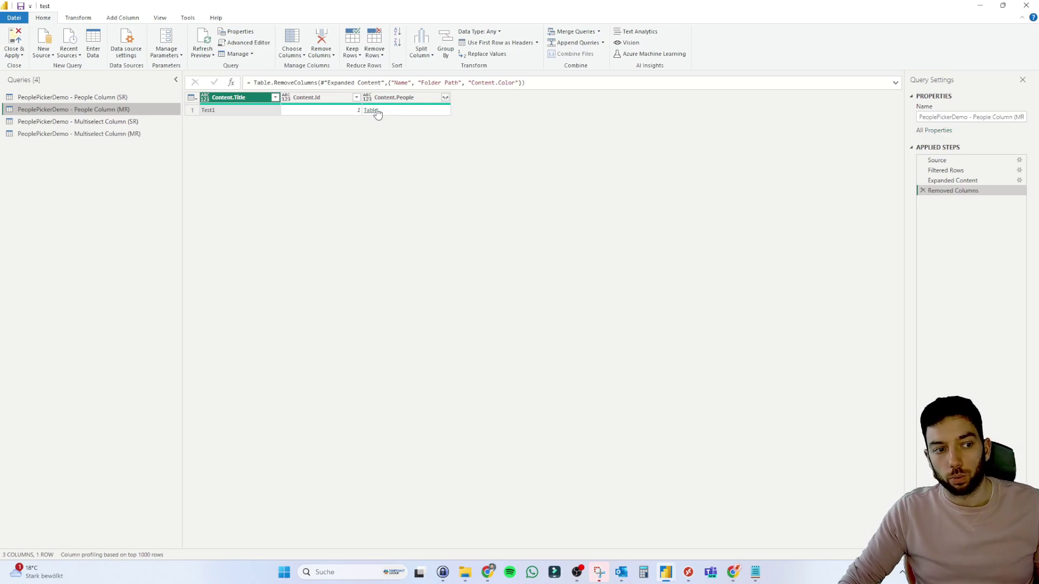
- Expand Content.People to only FirstName and LastName, producing five rows, one per person
left_click(446, 98)
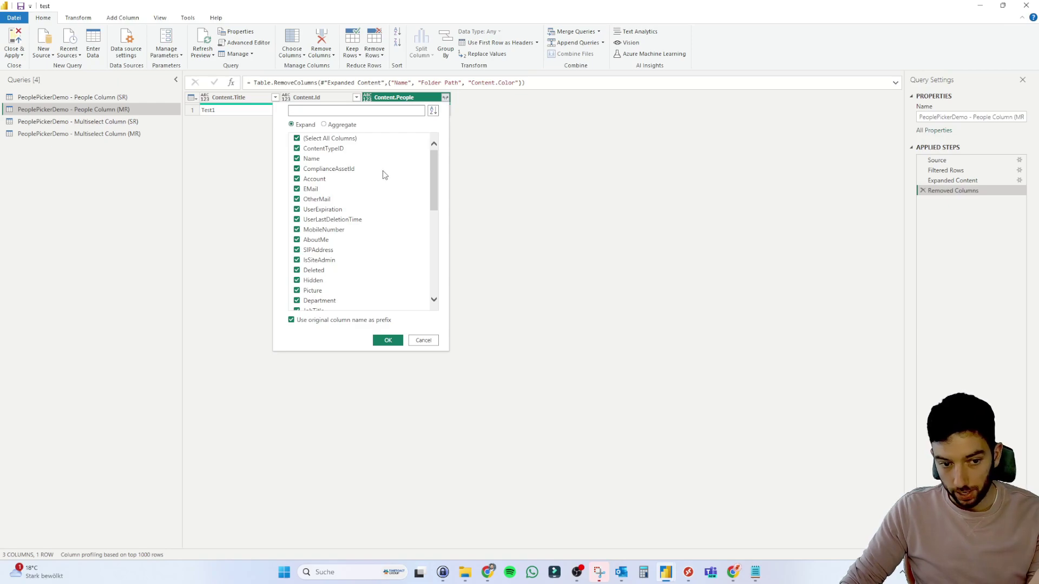
left_click(330, 139)
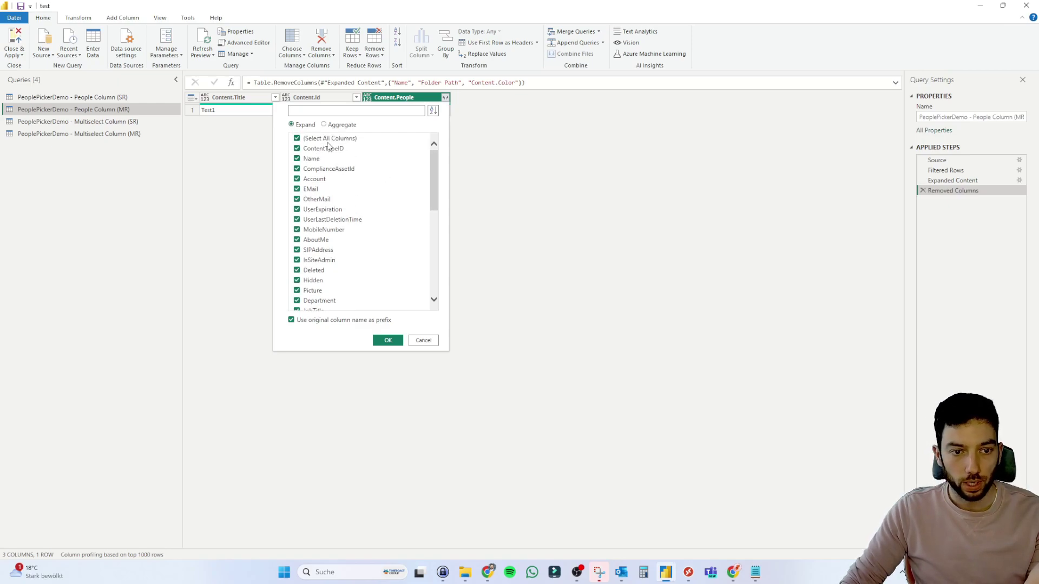
scroll(331, 173, "down", 1)
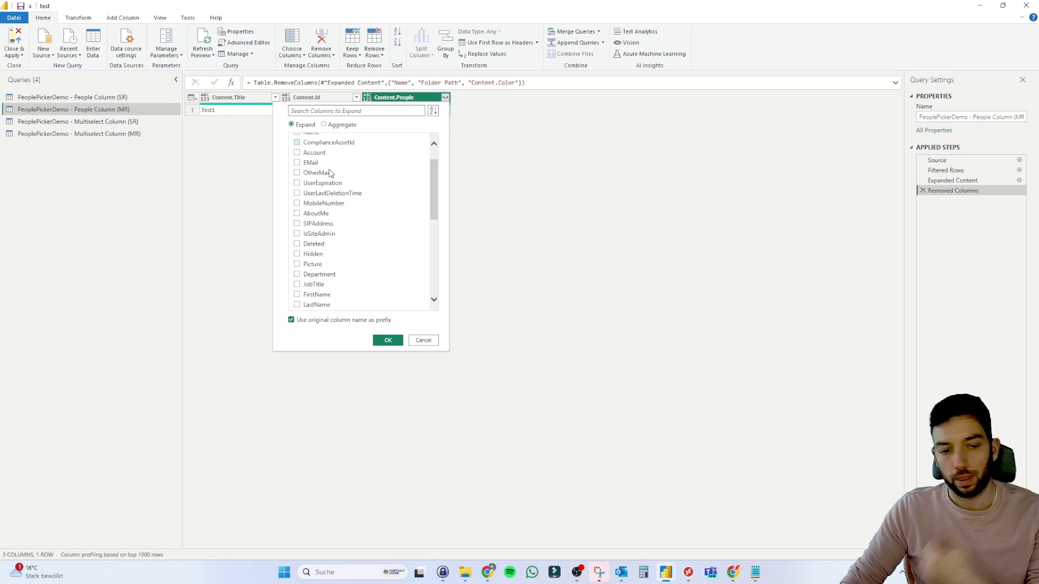
scroll(332, 173, "down", 2)
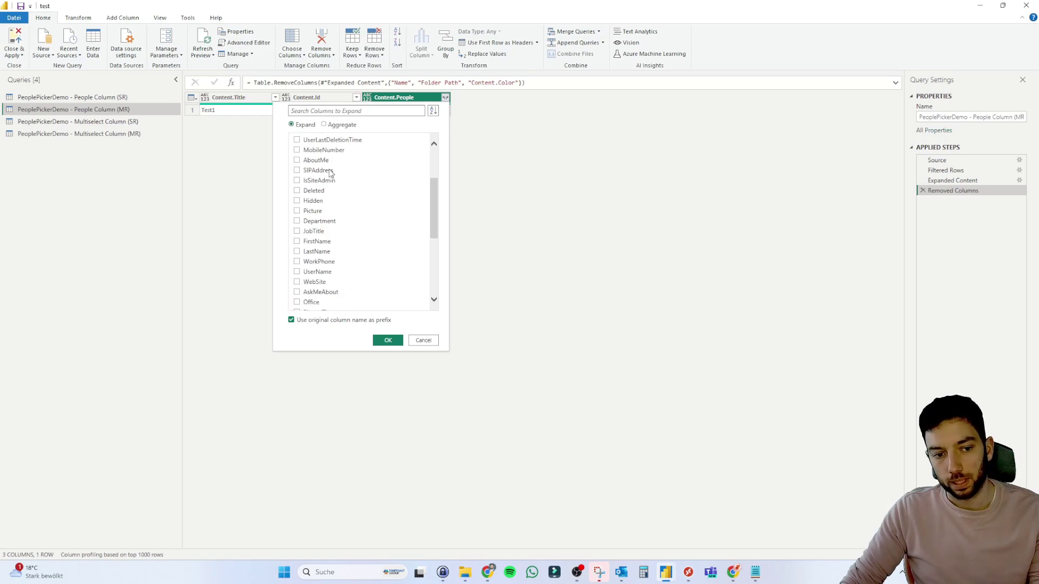
scroll(320, 231, "down", 1)
left_click(321, 215)
left_click(320, 225)
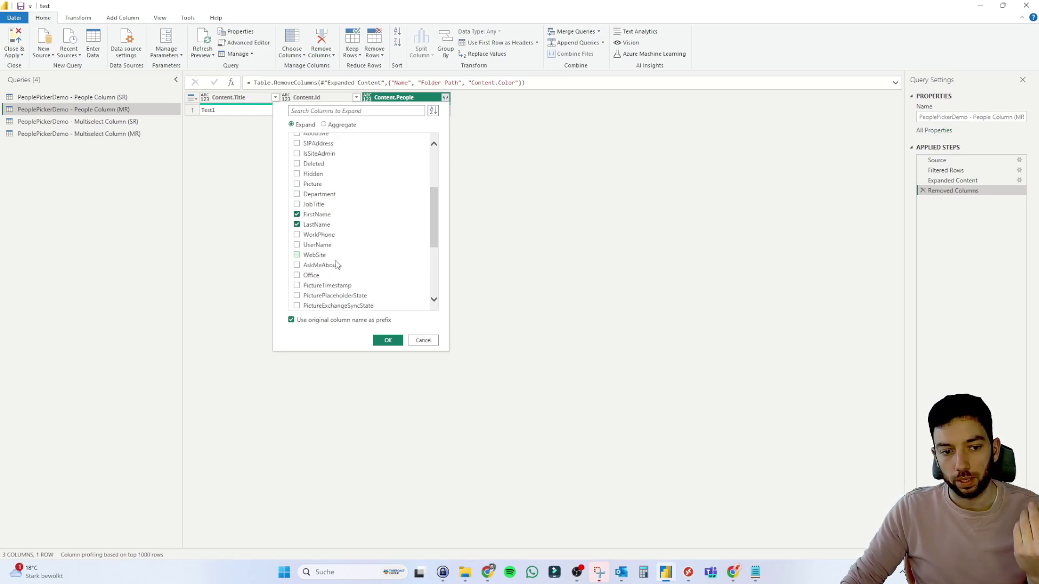
left_click(386, 341)
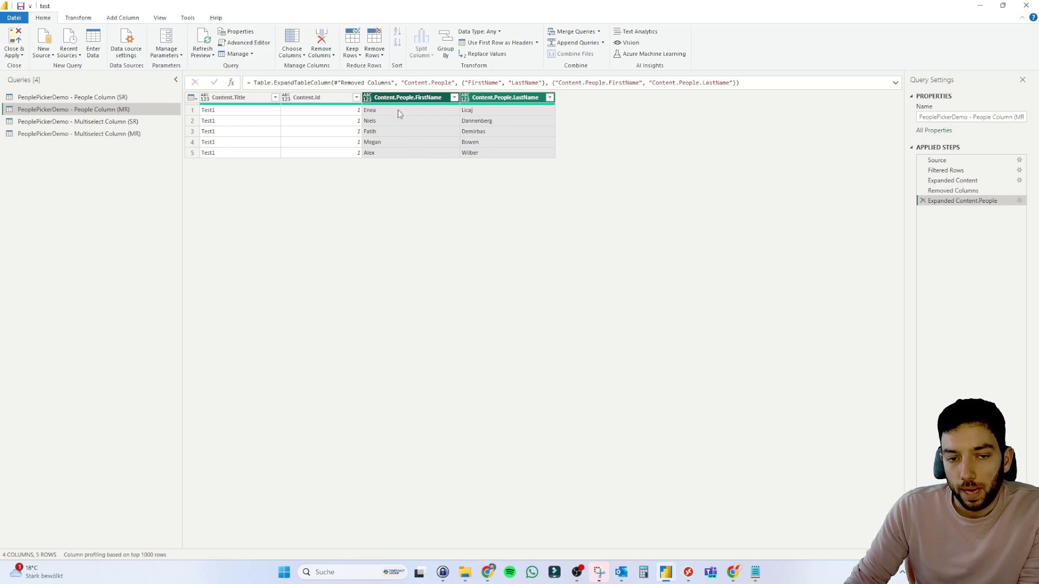
- Delete the Expanded Content.People applied step and glance at the Split Column options without applying any
left_click(923, 201)
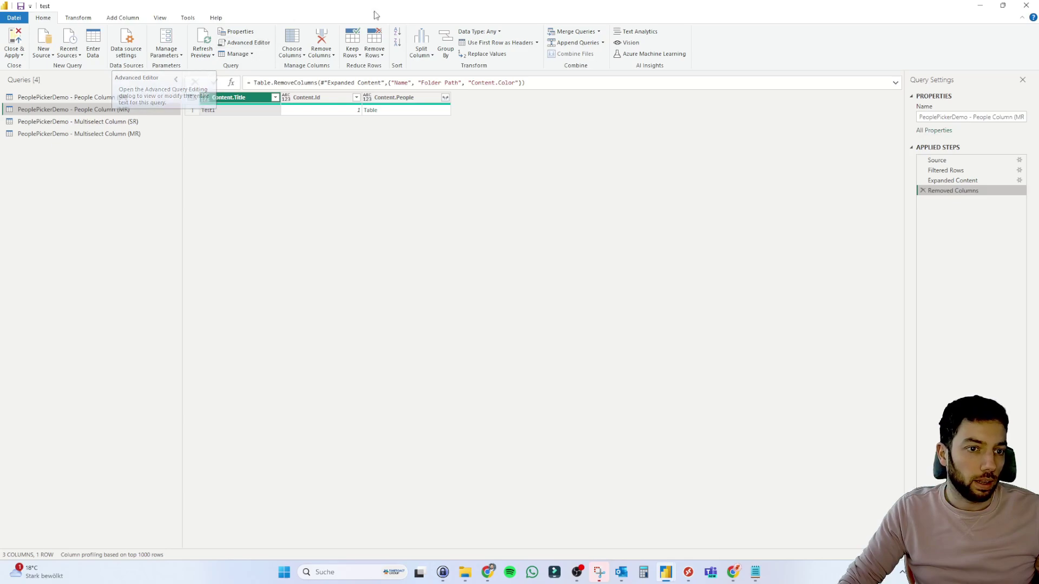
left_click(420, 60)
left_click(399, 151)
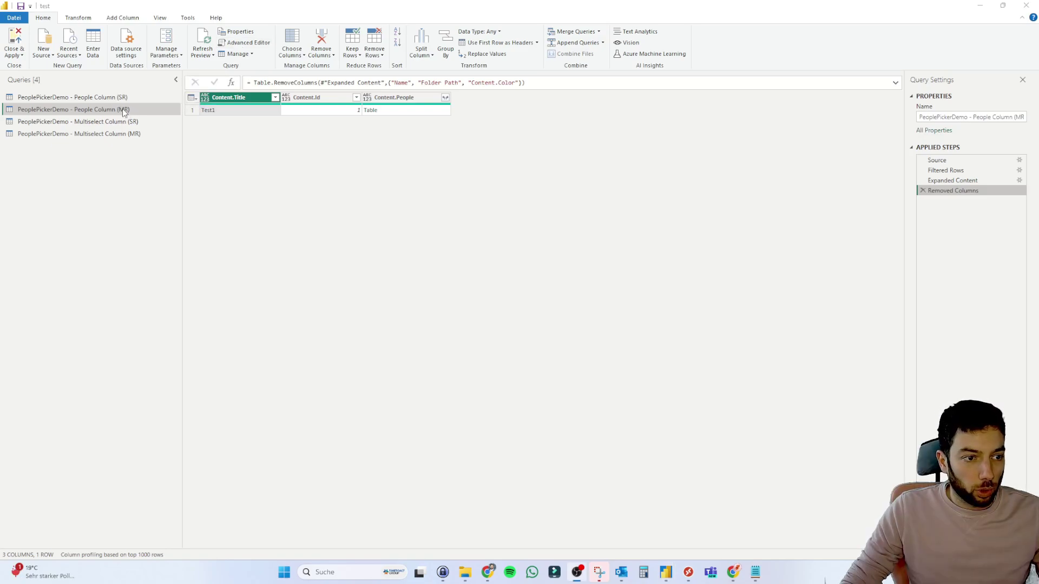
- Open the Advanced Editor for People Column (MR), widen it, and place the cursor after Removed Columns
left_click(259, 43)
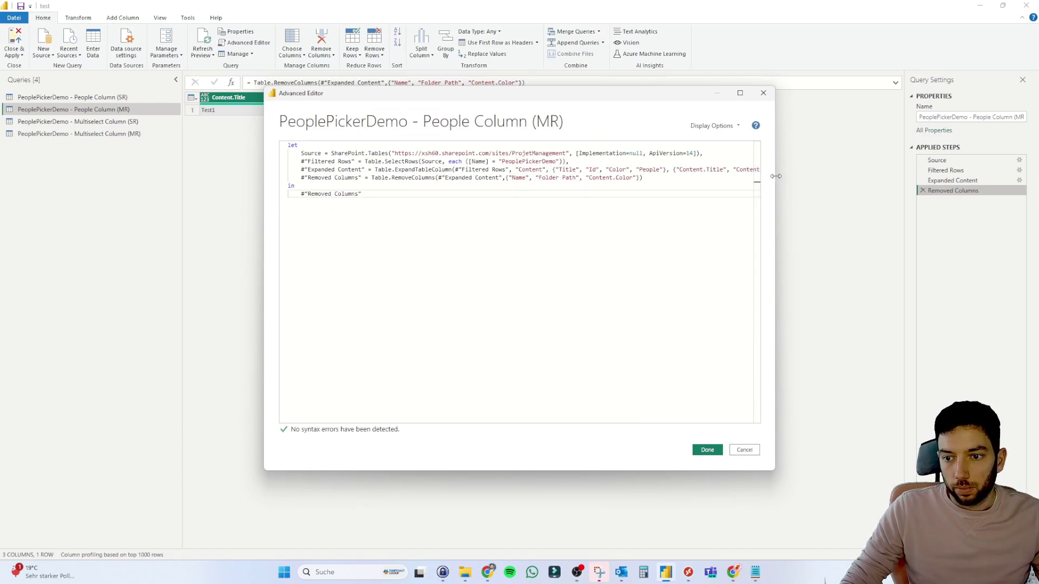
left_click_drag(775, 176, 951, 174)
left_click_drag(780, 100, 691, 156)
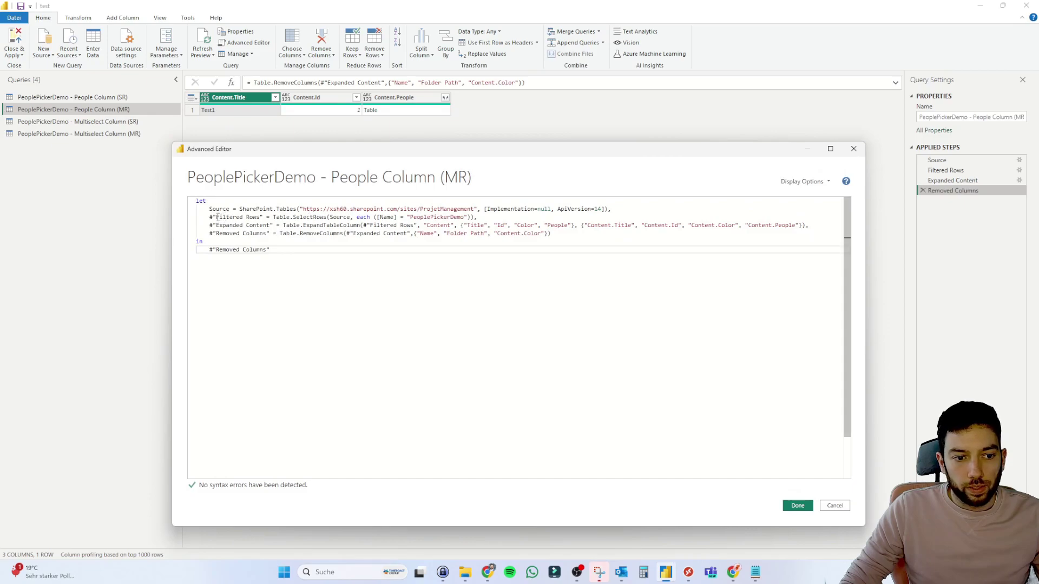
left_click_drag(217, 217, 269, 233)
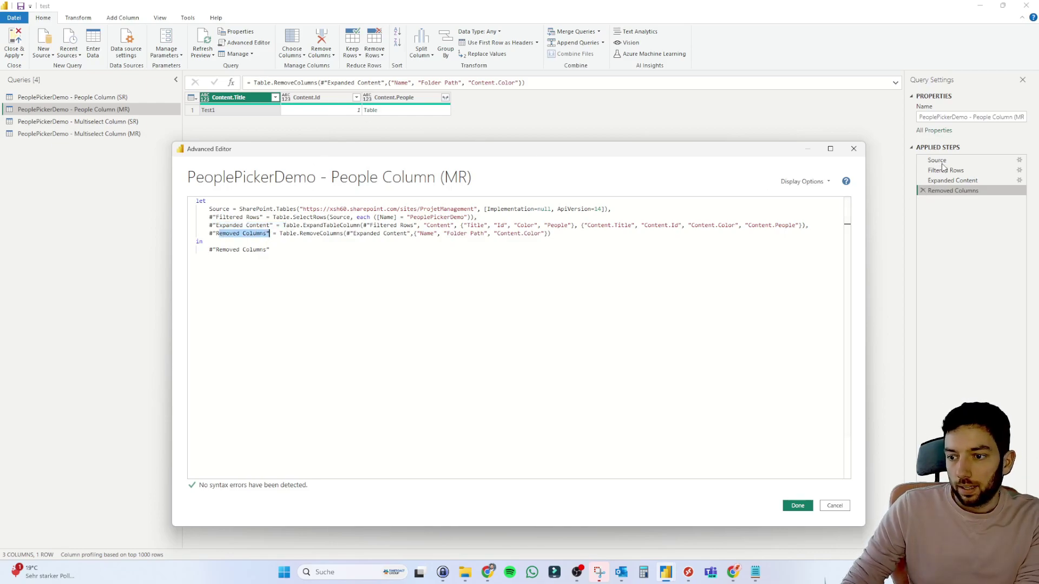
left_click(564, 236)
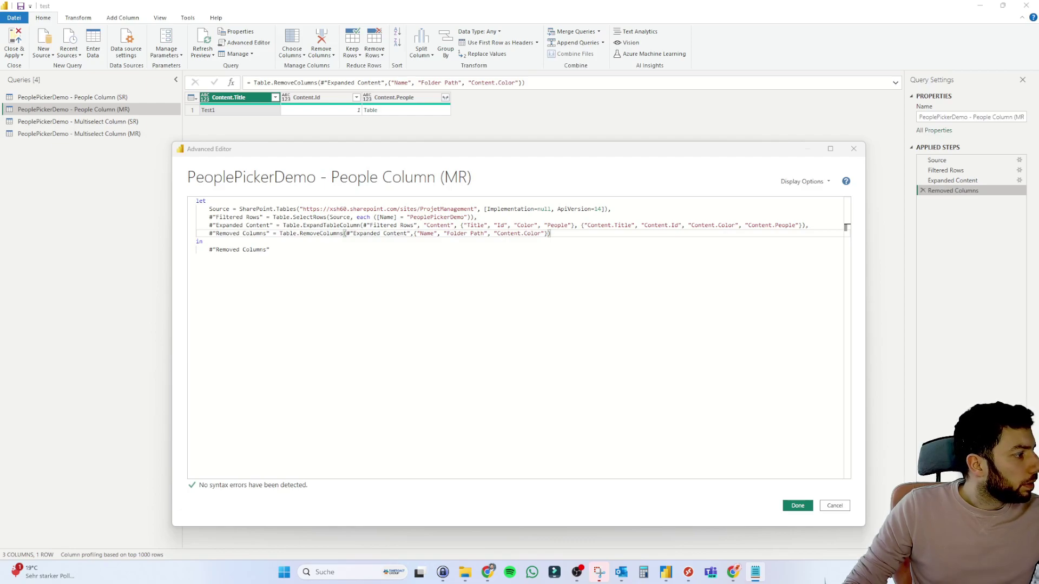
- Append a comma and paste the Extract_List Table.TransformColumns step after the Removed Columns line
scroll(578, 243, "down", 1)
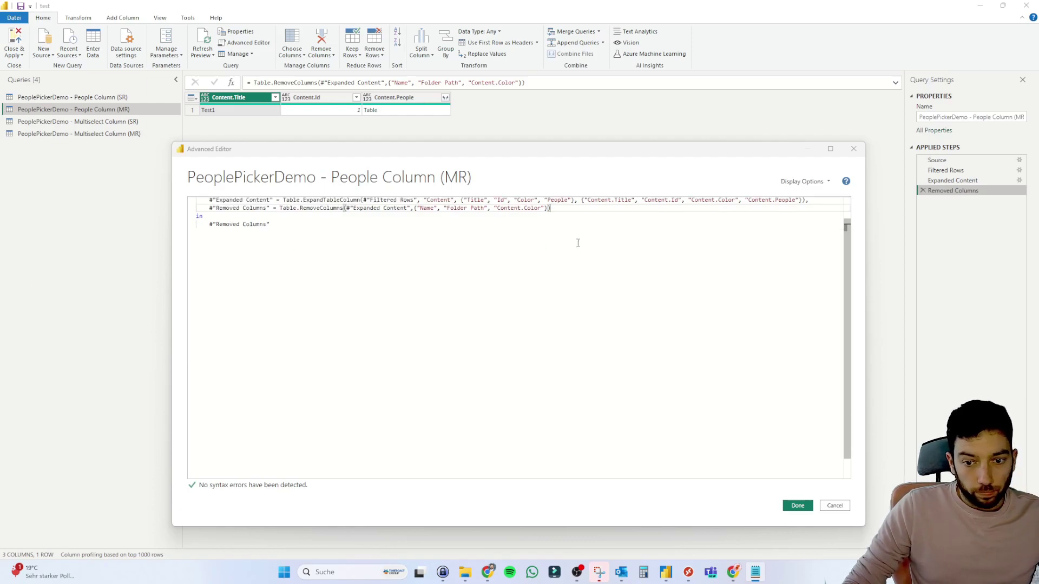
type(",")
key("Return")
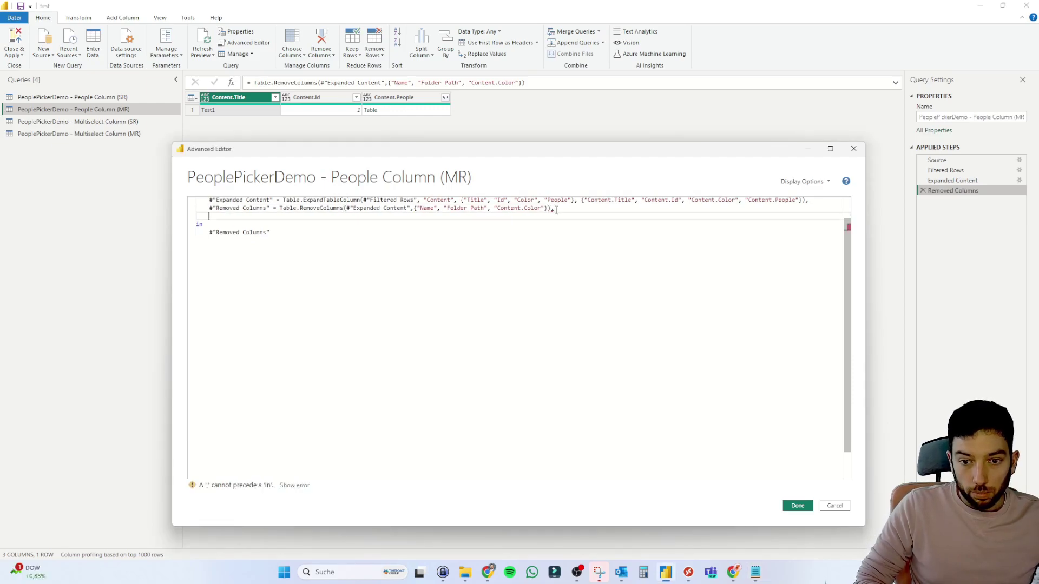
key("ctrl+v")
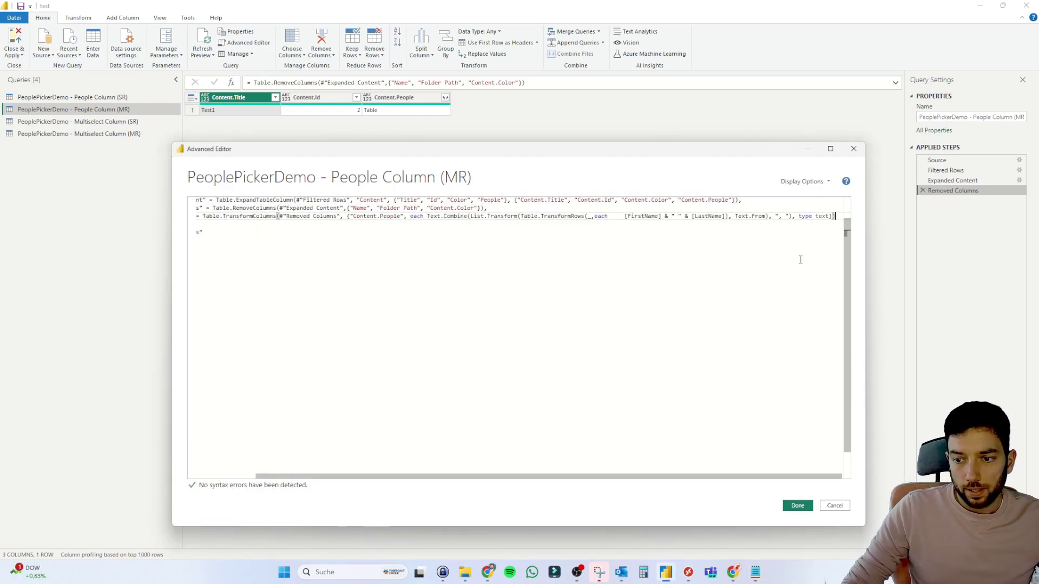
left_click(830, 148)
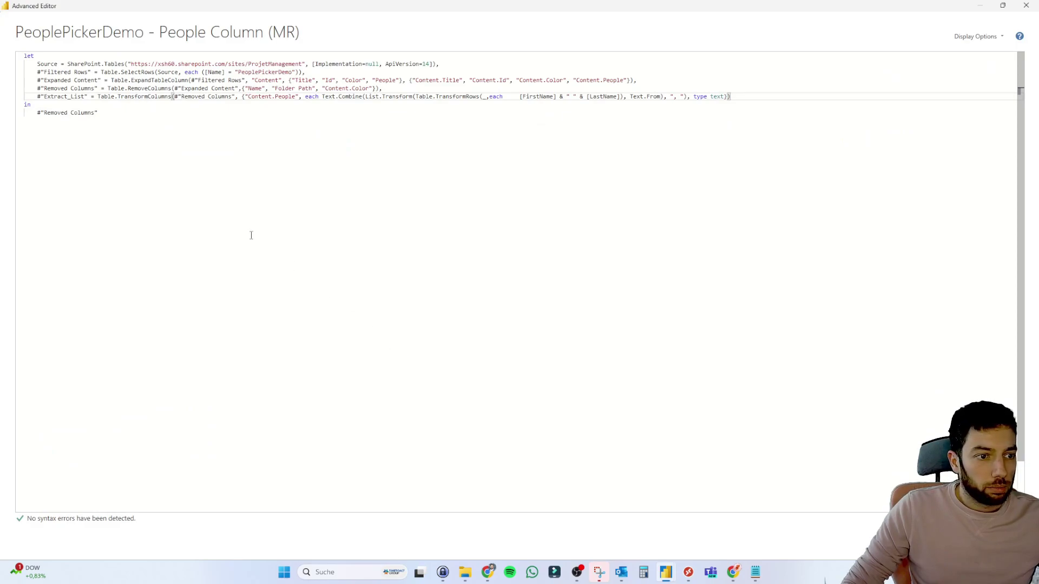
left_click(387, 151)
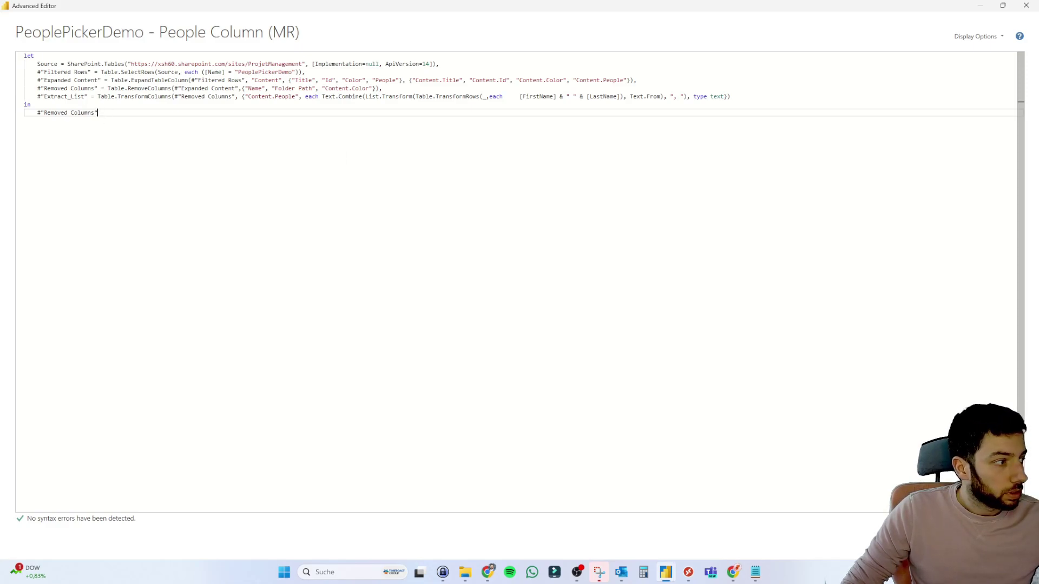
- In Notepad, review the prepared query's steps, the Extract_List name and its Removed Columns reference
left_click(755, 572)
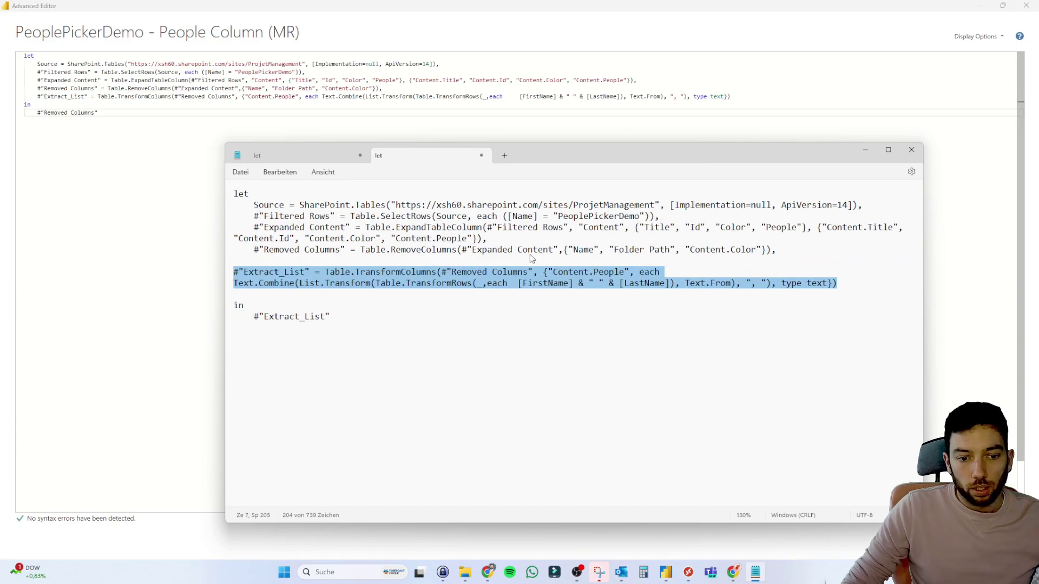
left_click(556, 332)
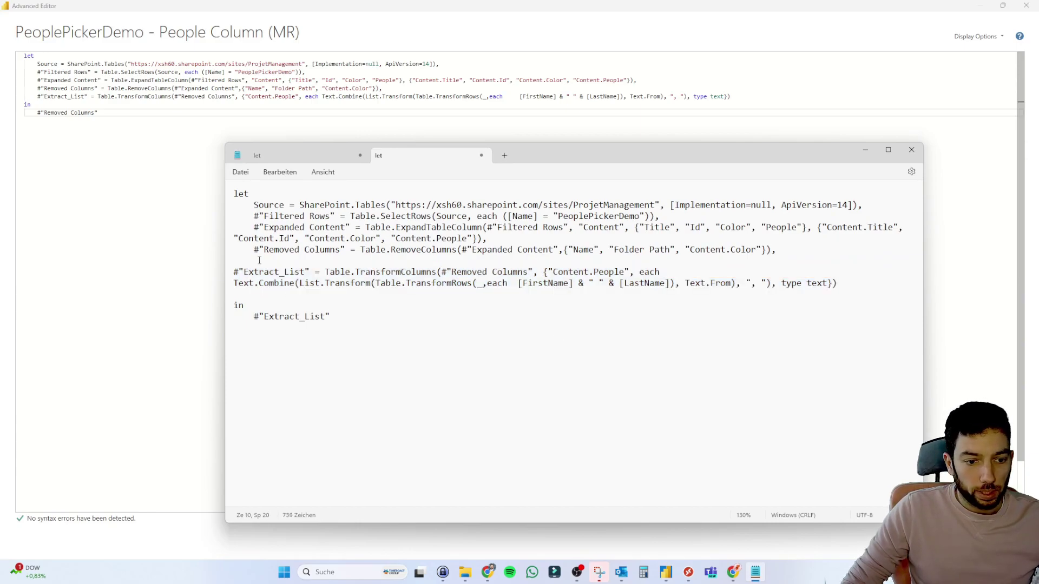
left_click_drag(259, 260, 235, 195)
left_click(409, 275)
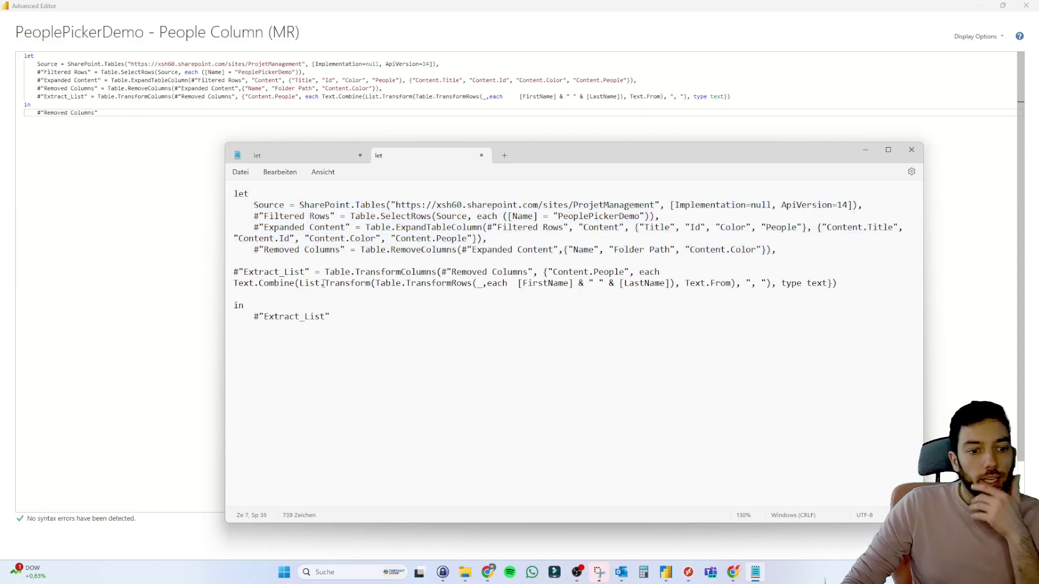
left_click(239, 274)
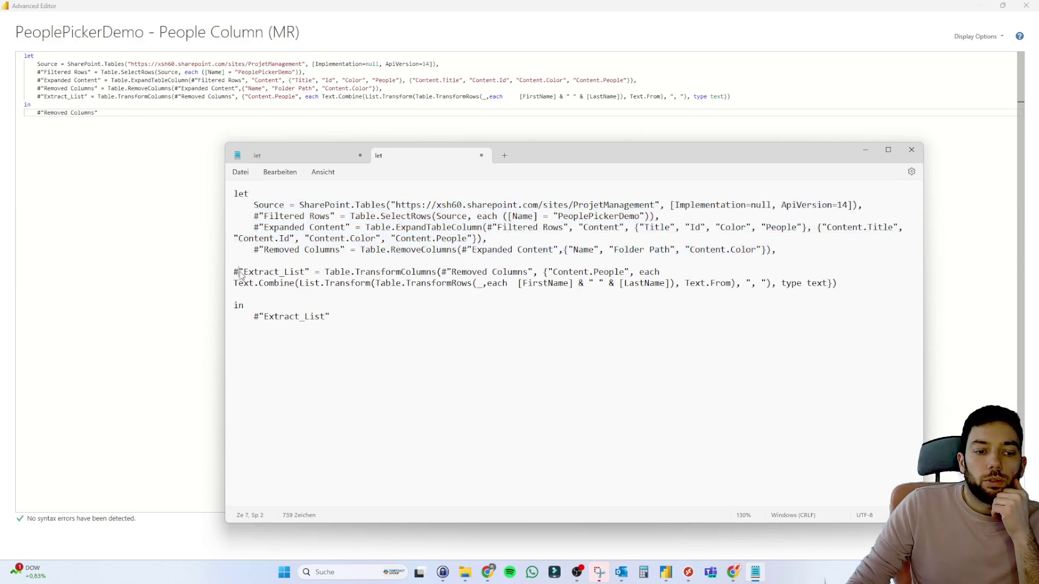
left_click_drag(240, 275, 434, 278)
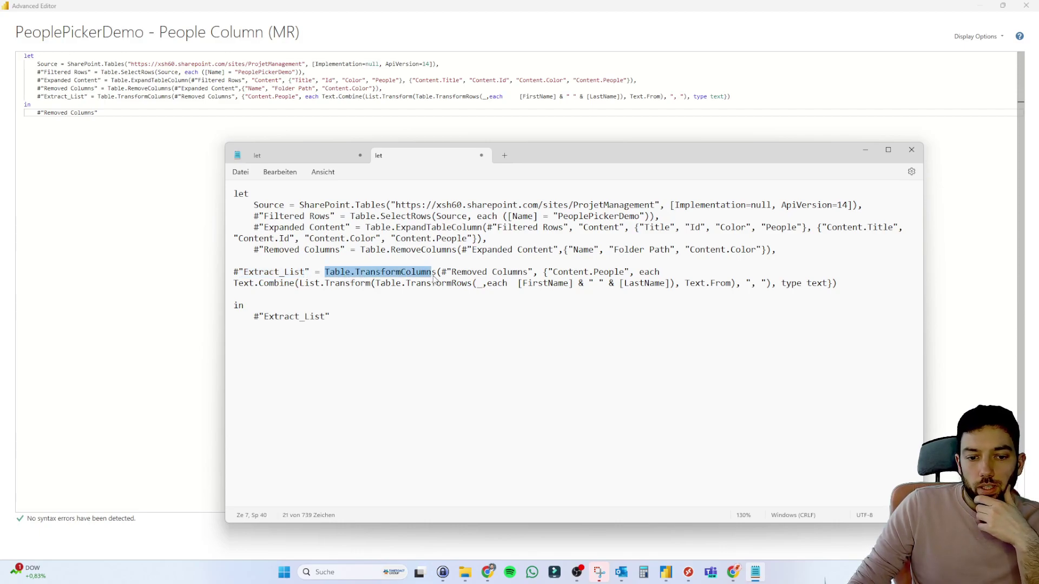
left_click(346, 274)
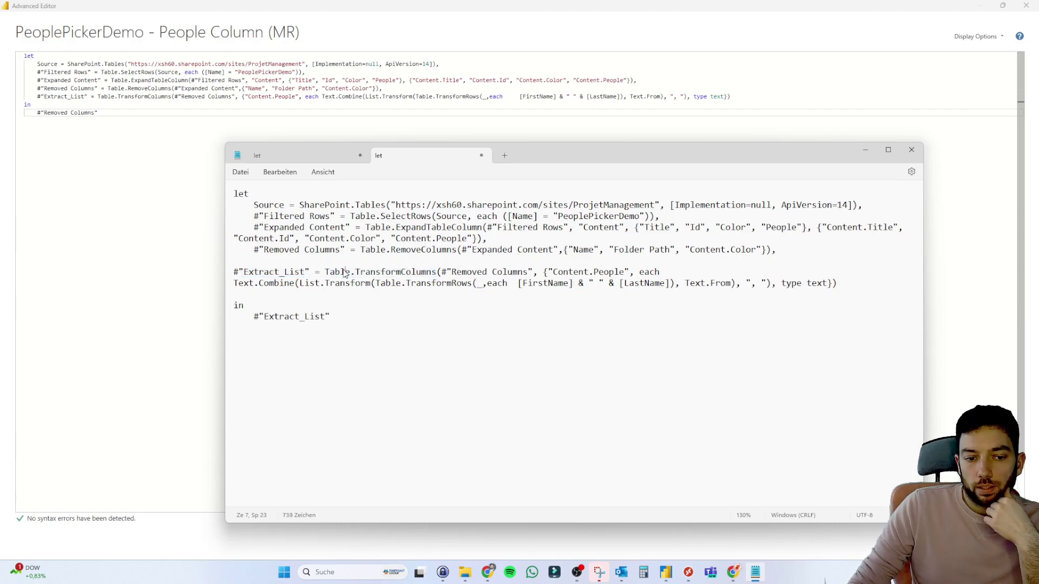
left_click_drag(443, 272, 525, 274)
left_click_drag(264, 250, 335, 250)
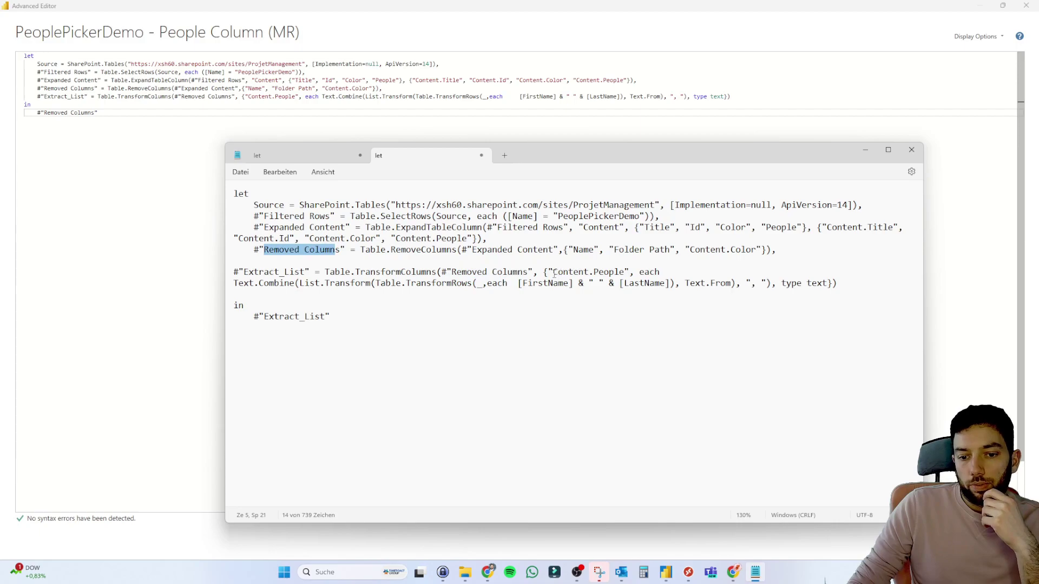
- Walk through the Content.People, Text.Combine, TransformRows and comma parts, then select the whole query
left_click_drag(553, 272, 628, 274)
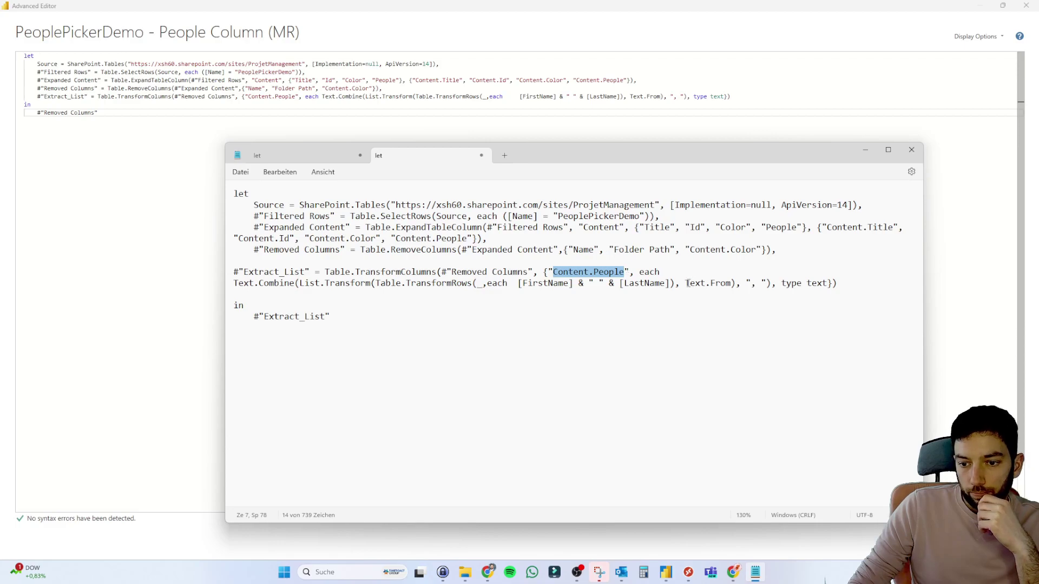
left_click_drag(238, 284, 295, 286)
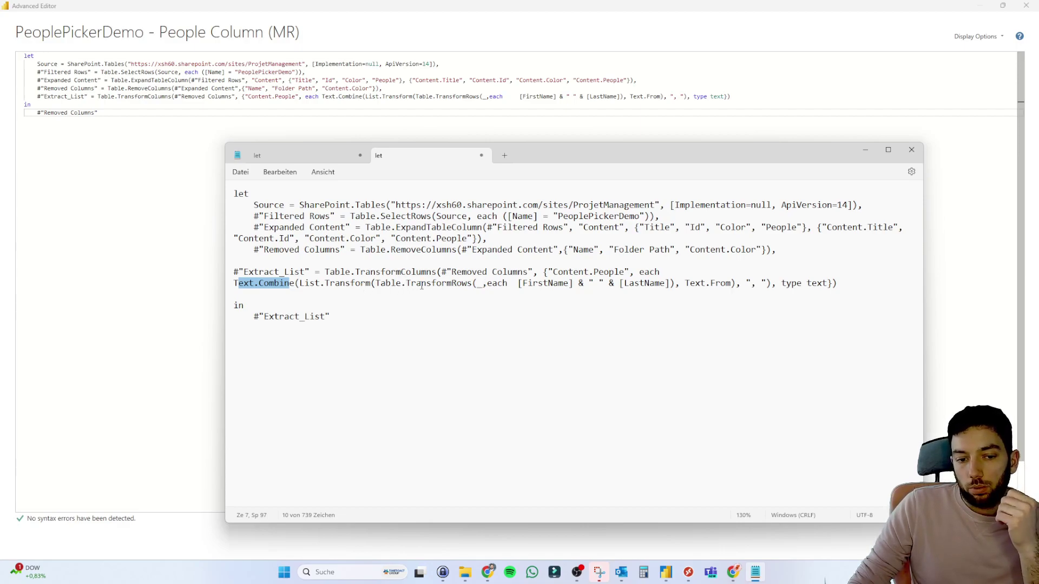
left_click_drag(409, 286, 671, 285)
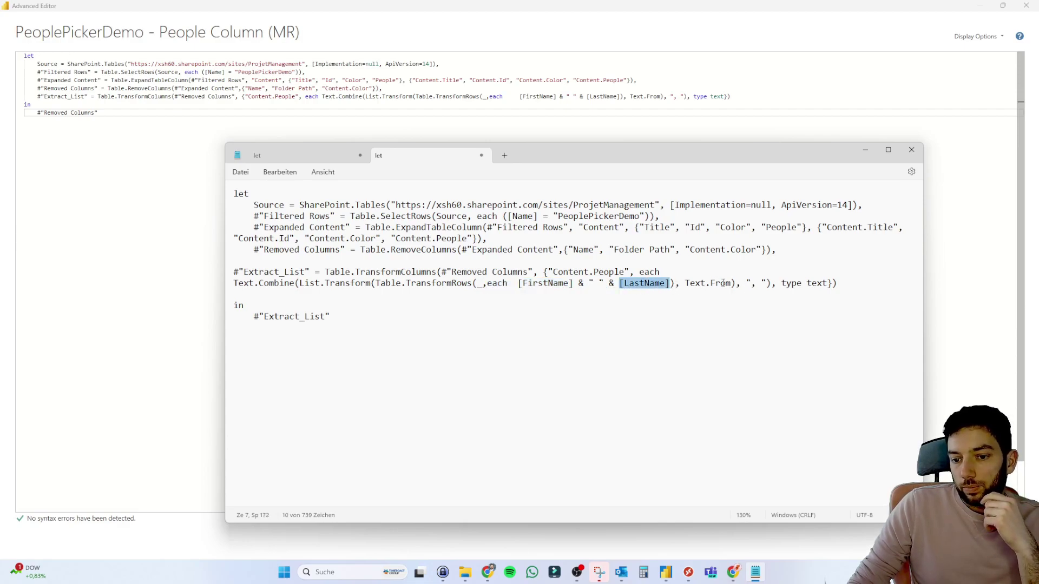
left_click_drag(750, 284, 756, 285)
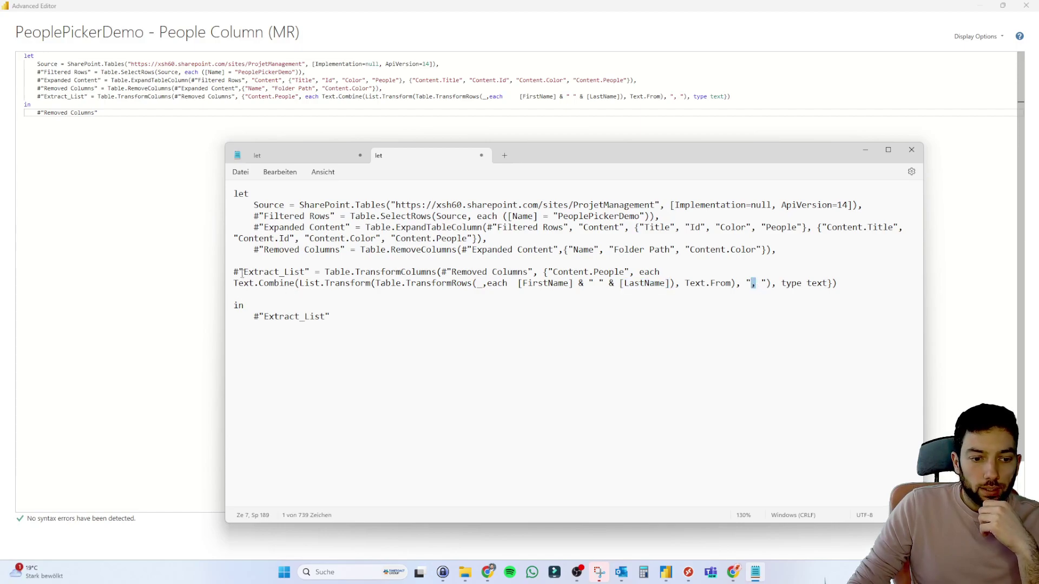
left_click_drag(236, 273, 311, 274)
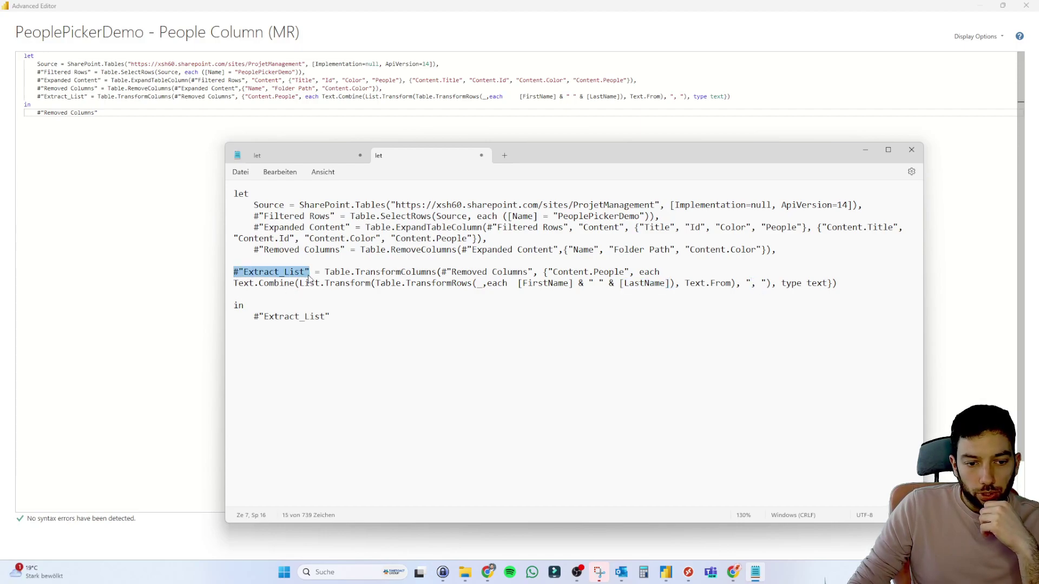
left_click(277, 337)
key("shift+Home")
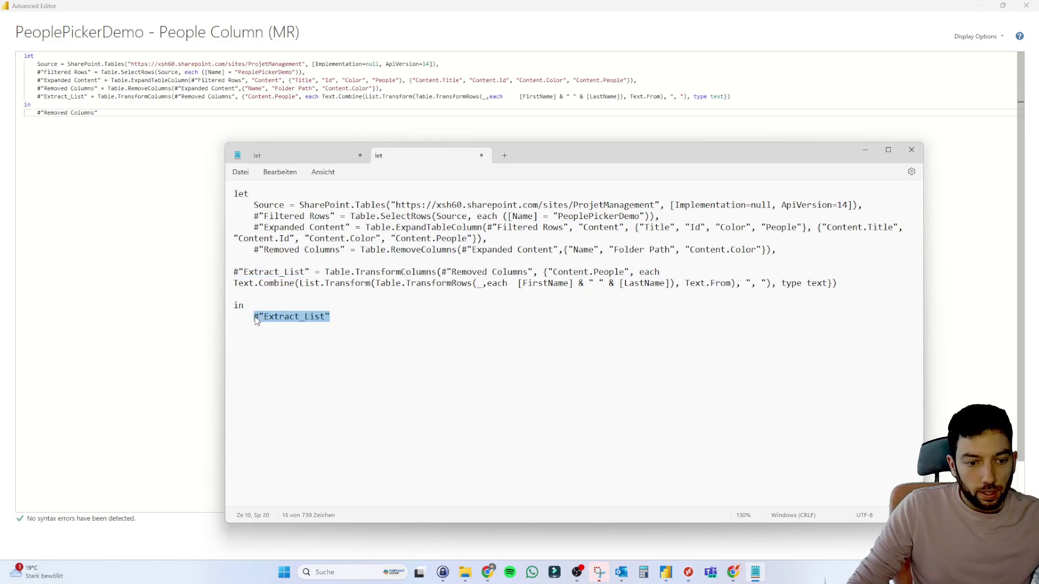
left_click(276, 337)
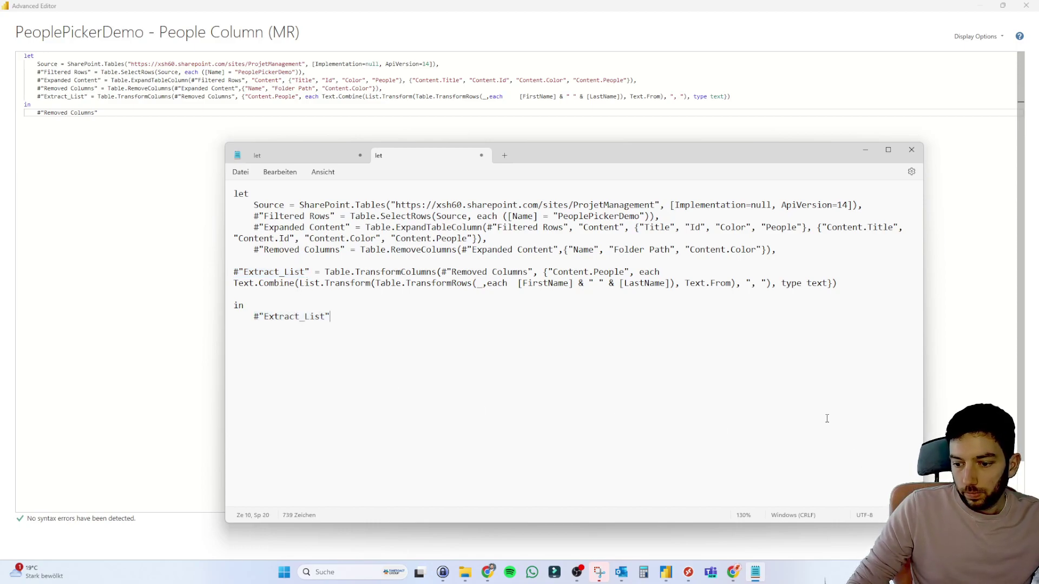
key("ctrl+a")
key("ctrl+c")
- Replace the People Column (MR) query's code with the prepared Extract_List version
left_click(110, 145)
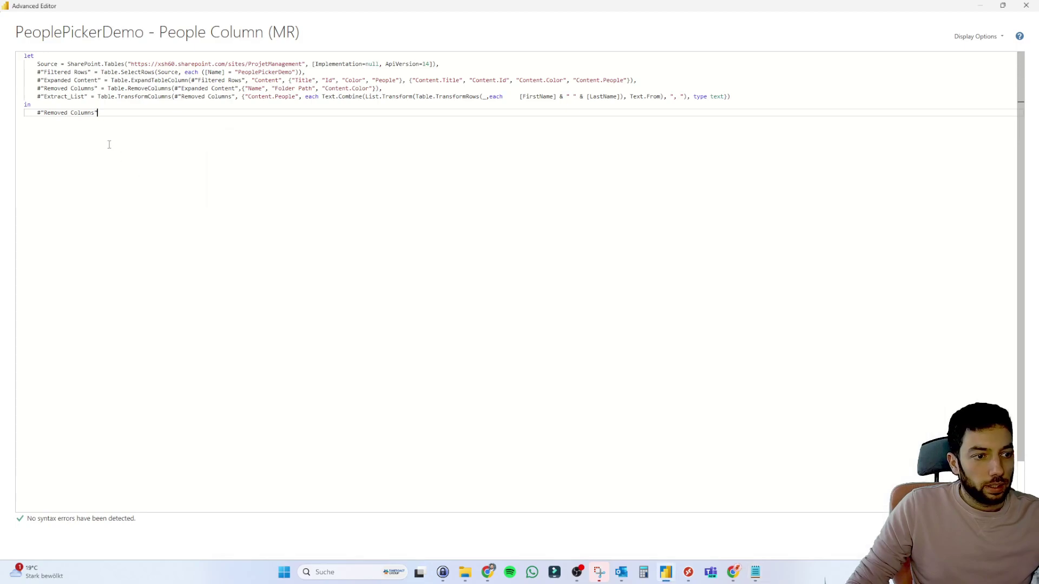
key("ctrl+a")
key("ctrl+v")
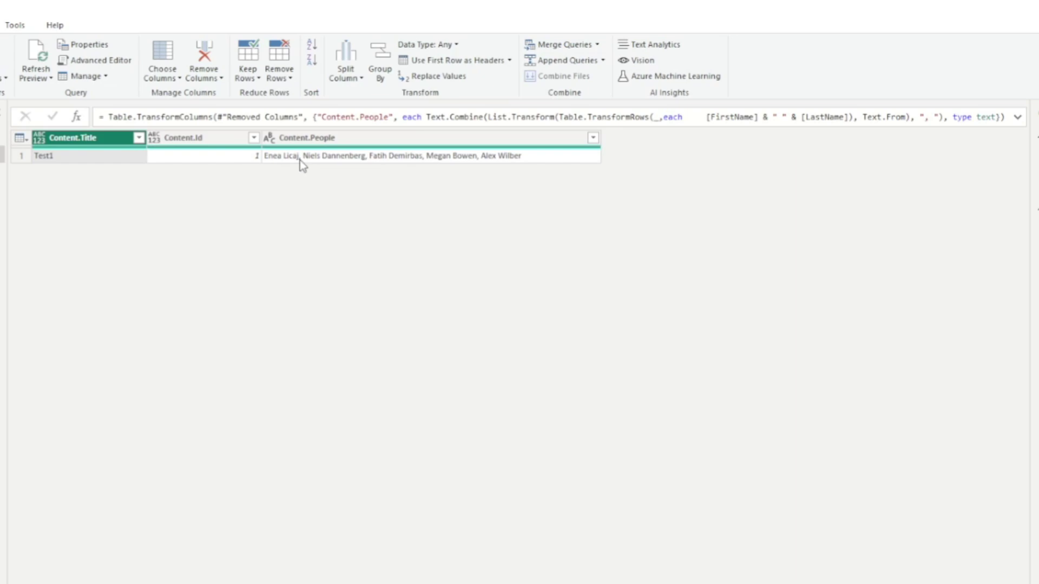
- Change the Text.Combine separator from a comma to a semicolon in the formula bar
left_click(929, 117)
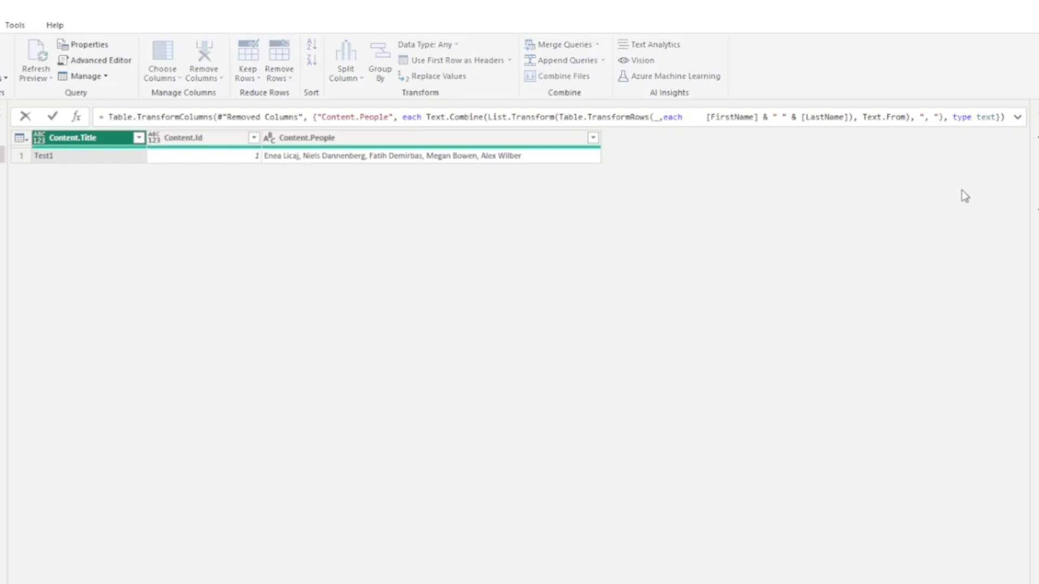
key("BackSpace")
type(";")
key("Return")
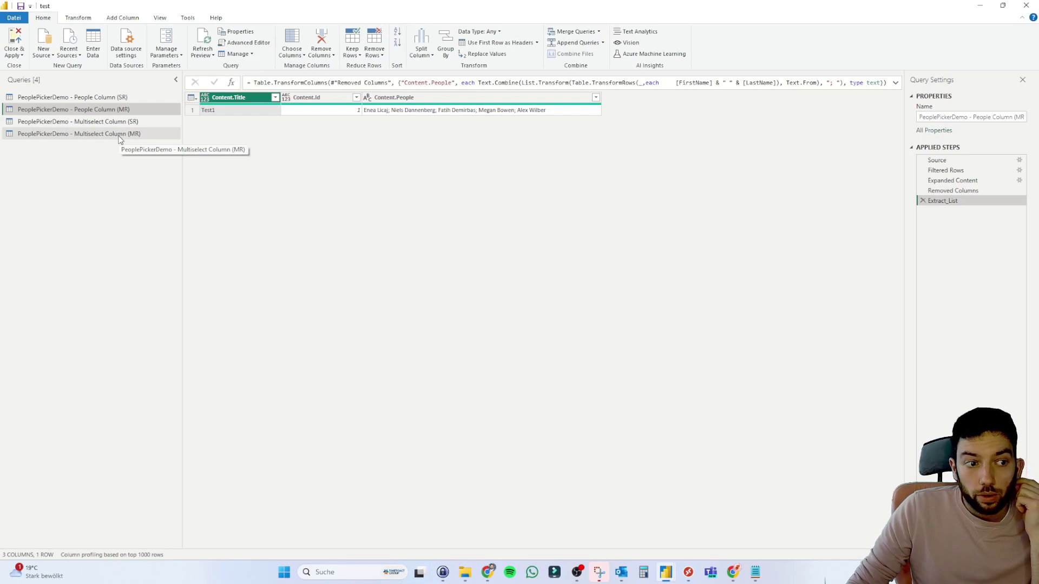
- Select the Multiselect Column (MR) query, inspect Content.Color's nested values, and open its Advanced Editor
left_click(120, 136)
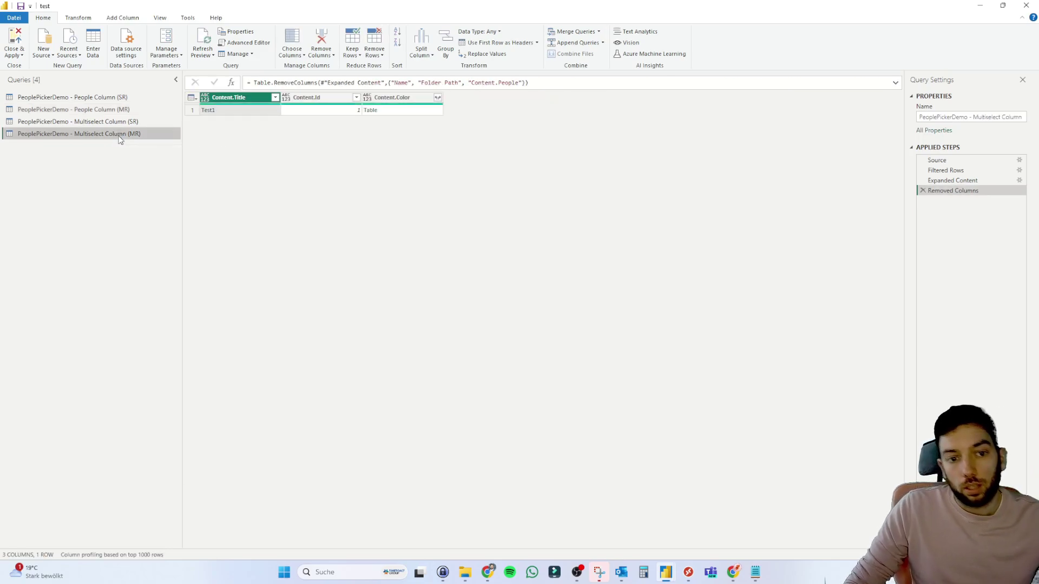
left_click(438, 98)
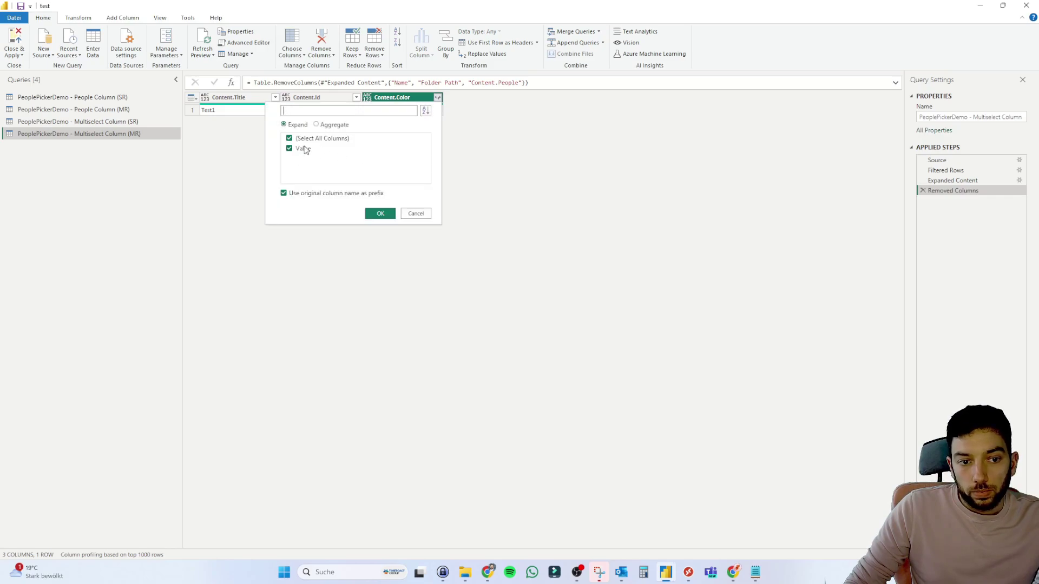
left_click(414, 215)
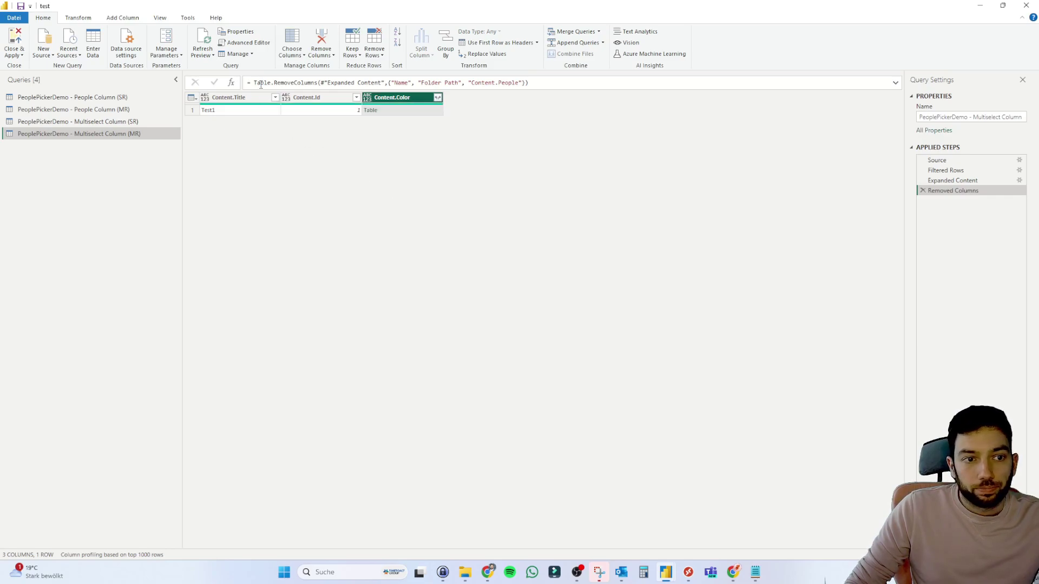
left_click(247, 43)
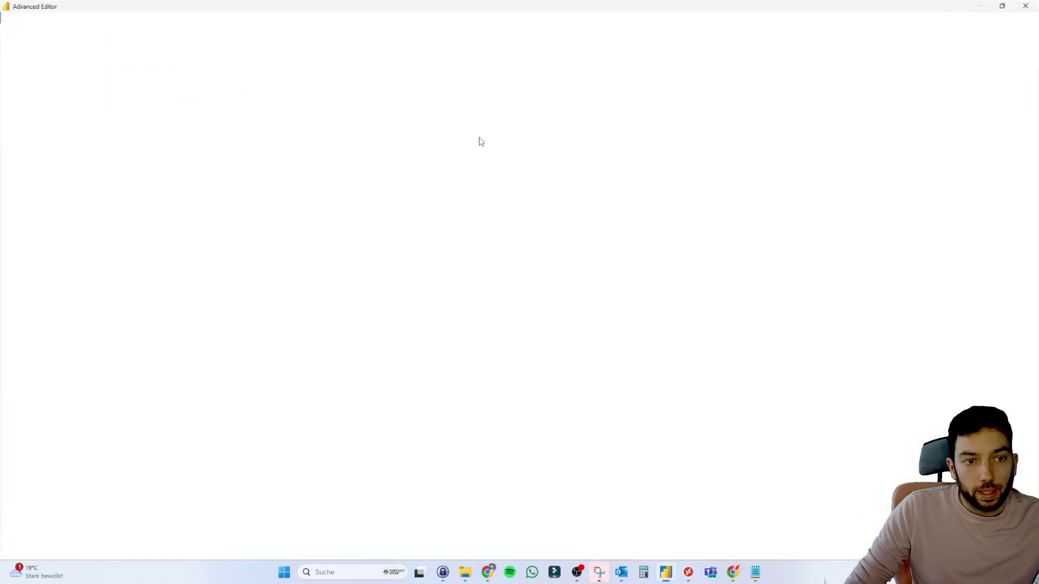
- In Notepad, review the Color code's Extract_List step and its [Value] field reference
left_click(755, 572)
left_click(303, 157)
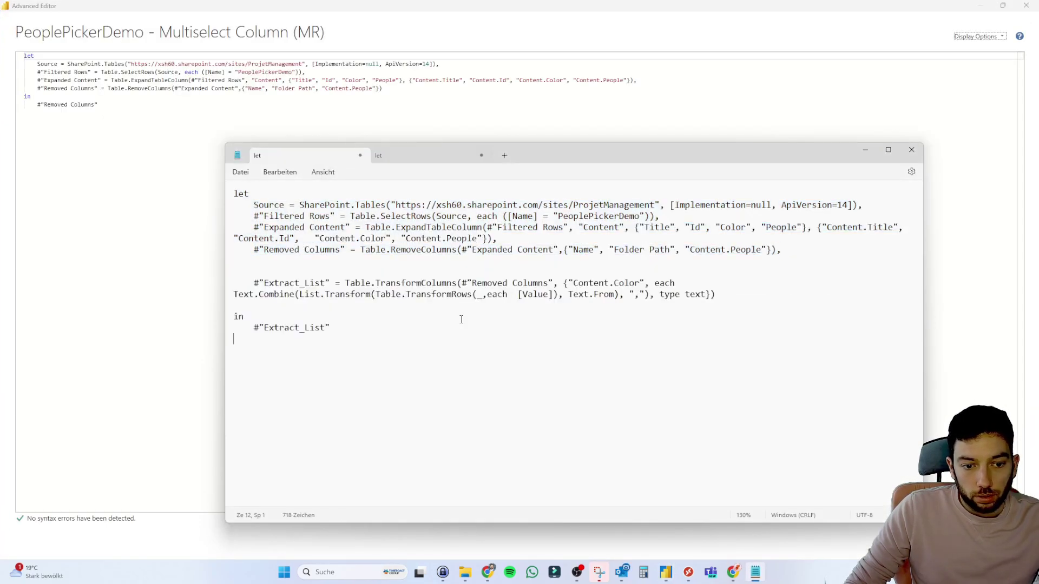
left_click_drag(716, 294, 251, 283)
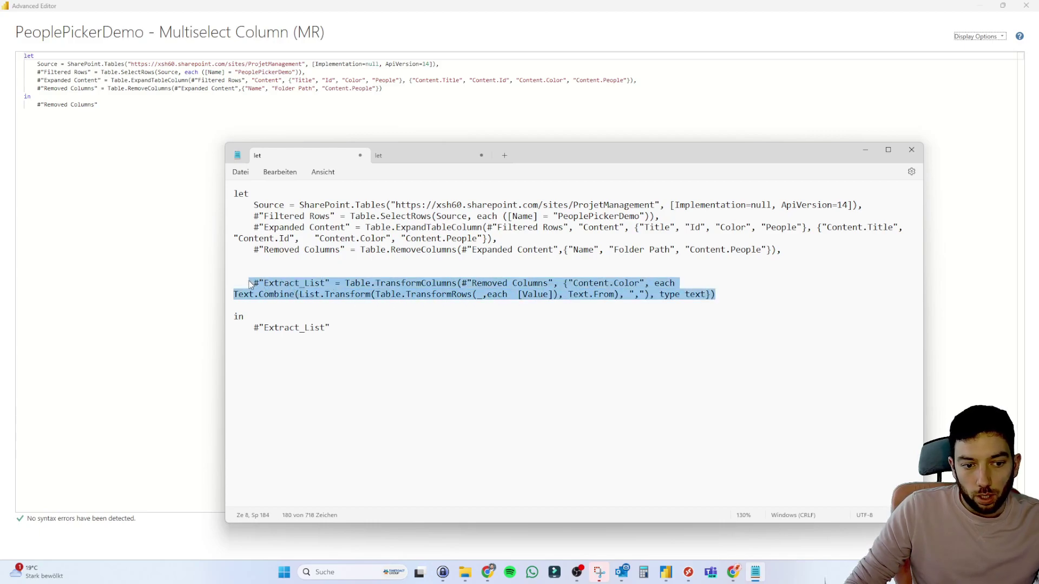
left_click(411, 307)
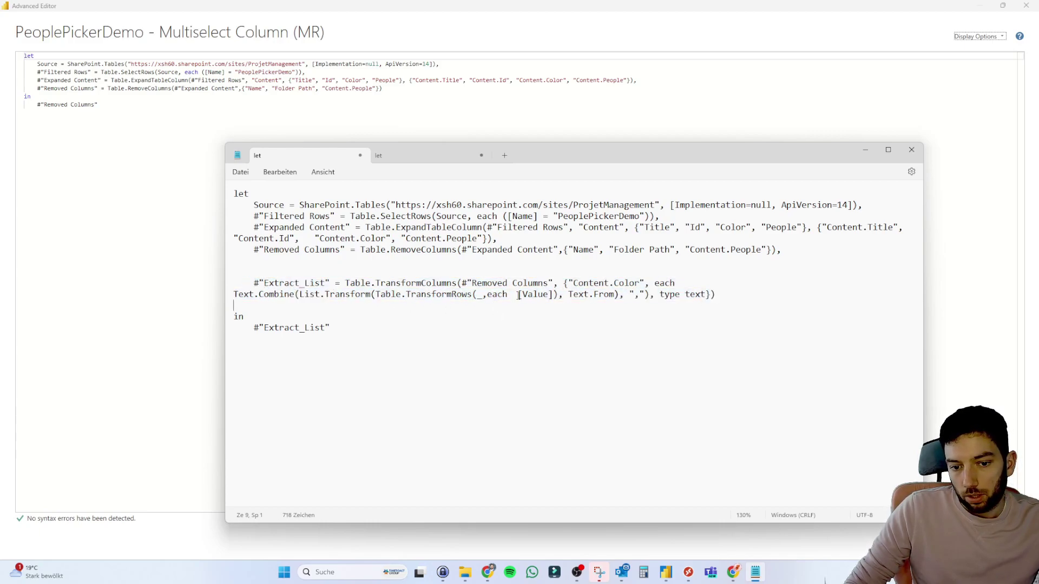
left_click_drag(519, 296, 554, 301)
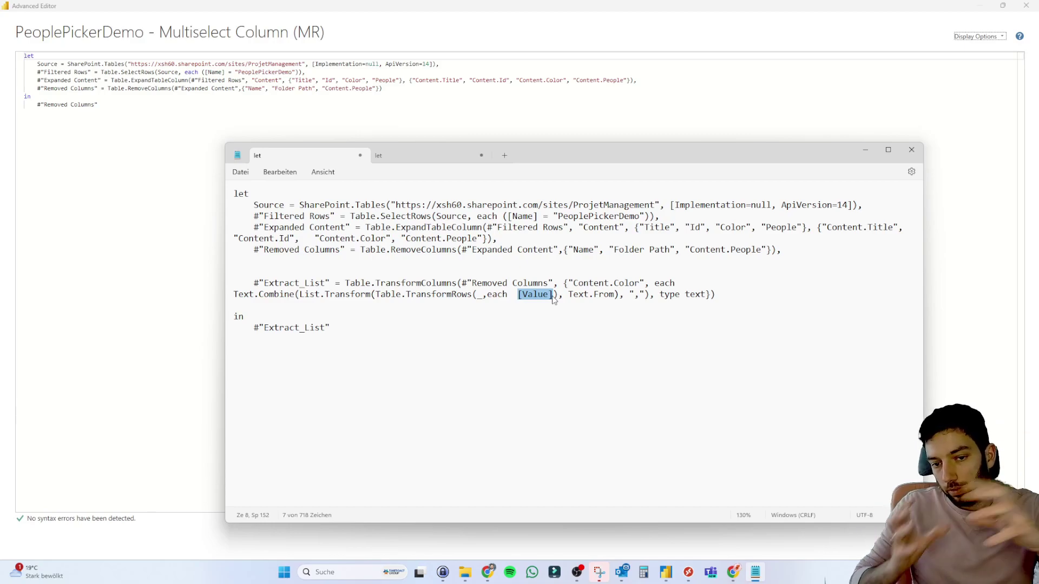
left_click(548, 298)
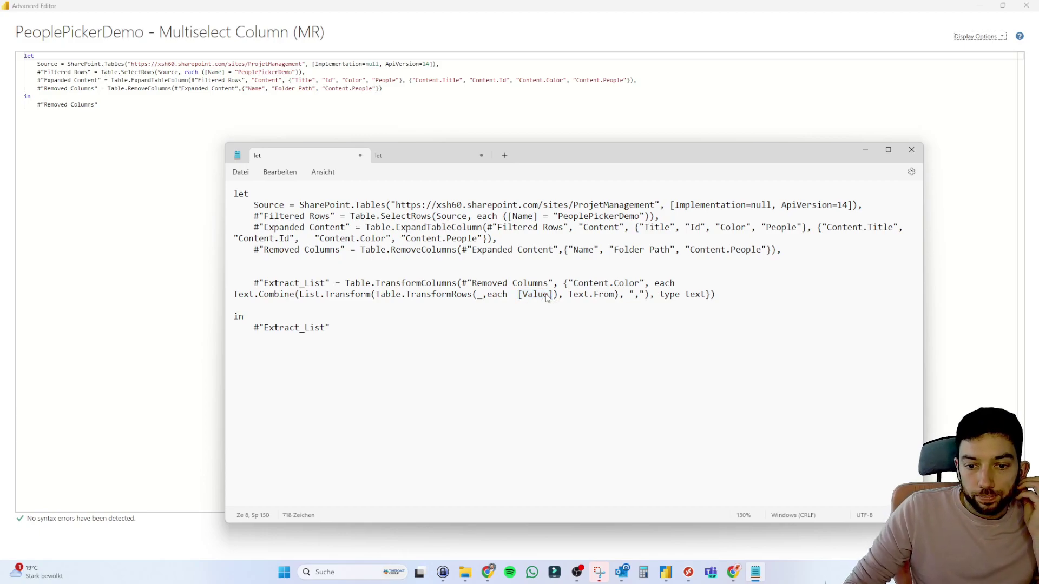
double_click(546, 297)
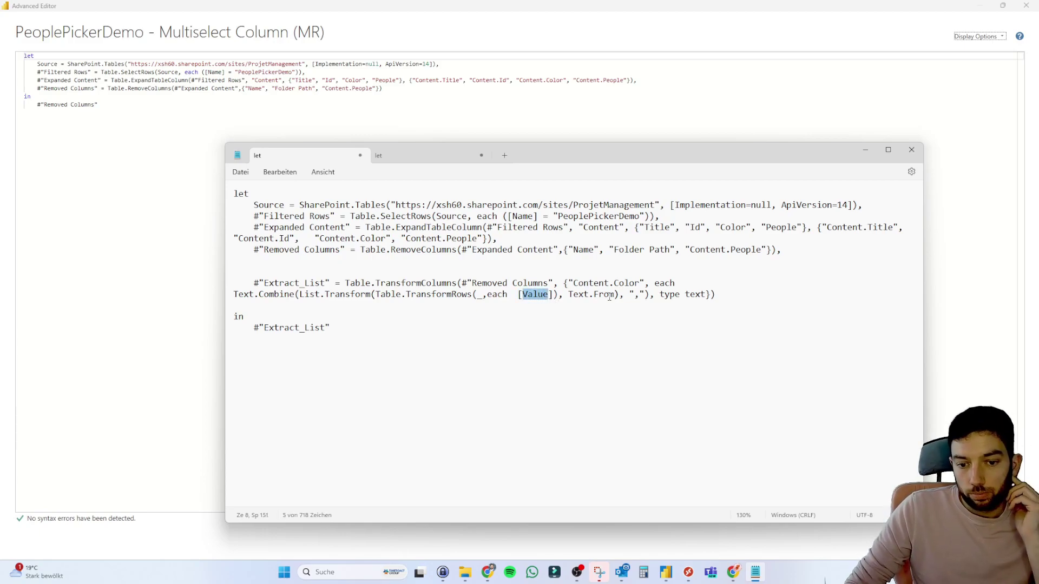
left_click(331, 328)
- Copy the whole Color query from Notepad and paste it over the Advanced Editor code
key("ctrl+a")
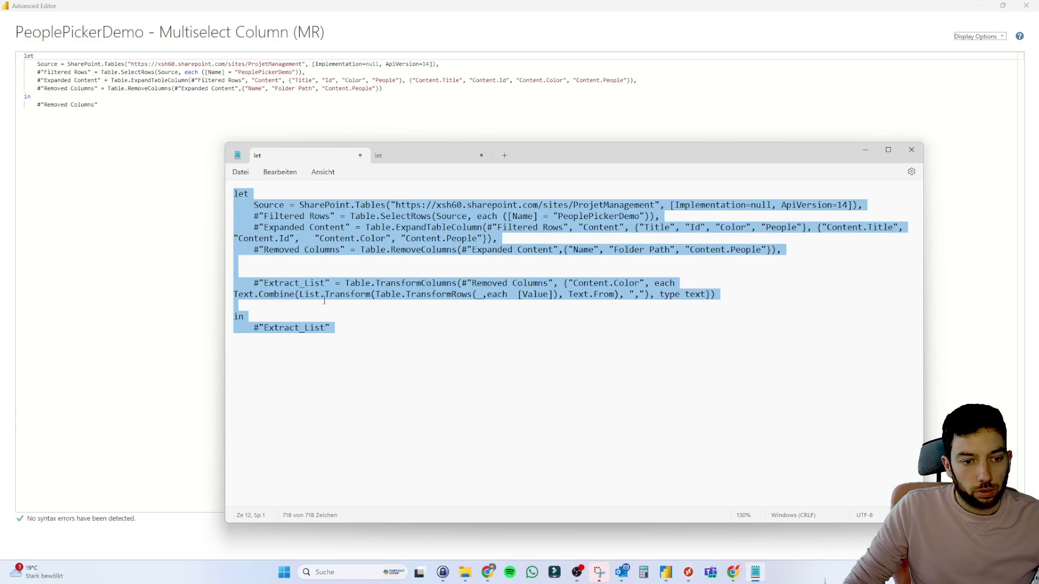
key("ctrl+c")
left_click(16, 276)
key("ctrl+a")
key("ctrl+v")
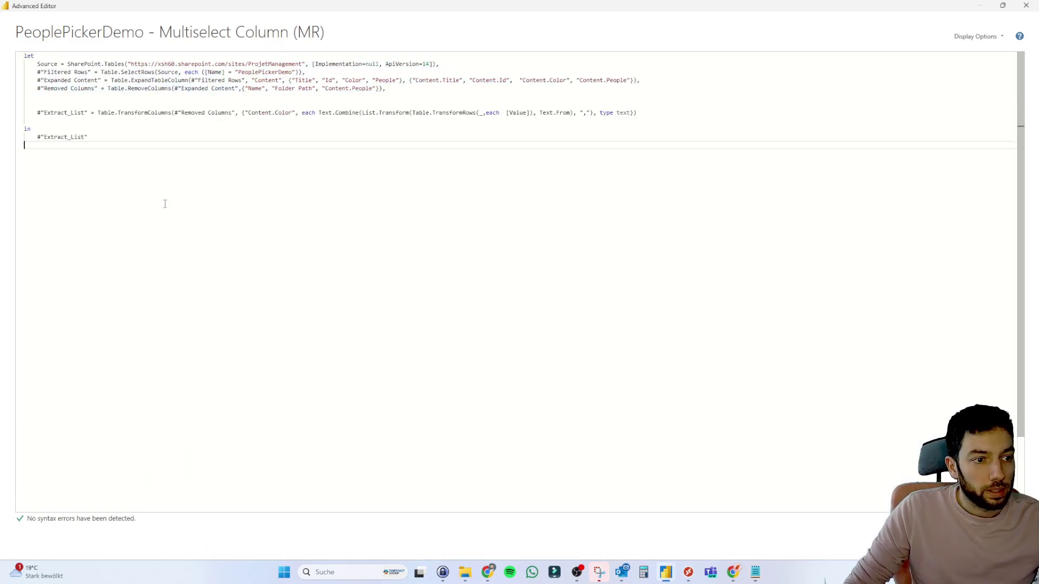
- Change the Extract_List delimiter to '; ' so Content.Color reads 'Black; Gray; White'
left_click_drag(36, 112, 636, 112)
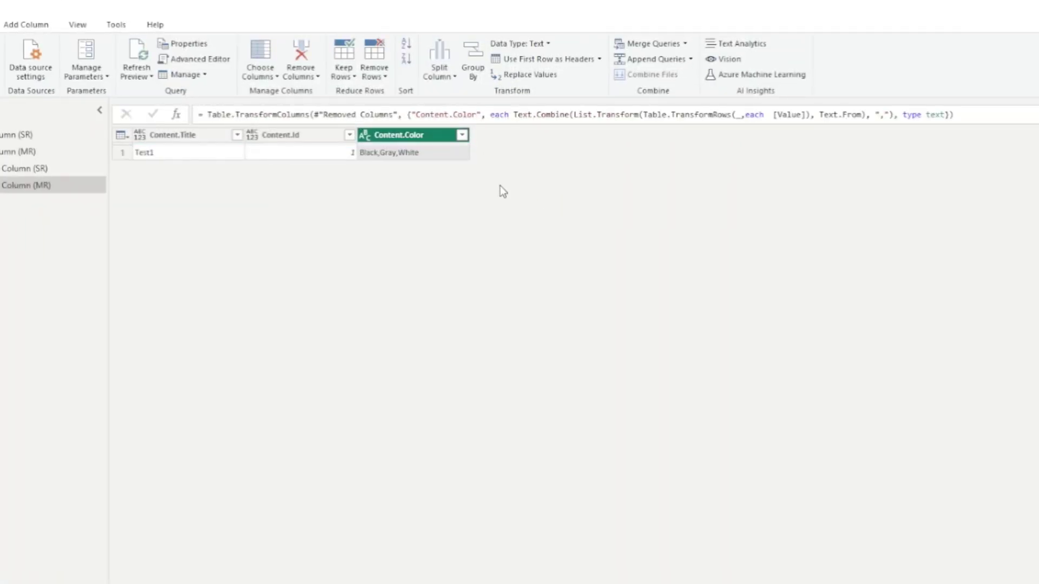
left_click(878, 114)
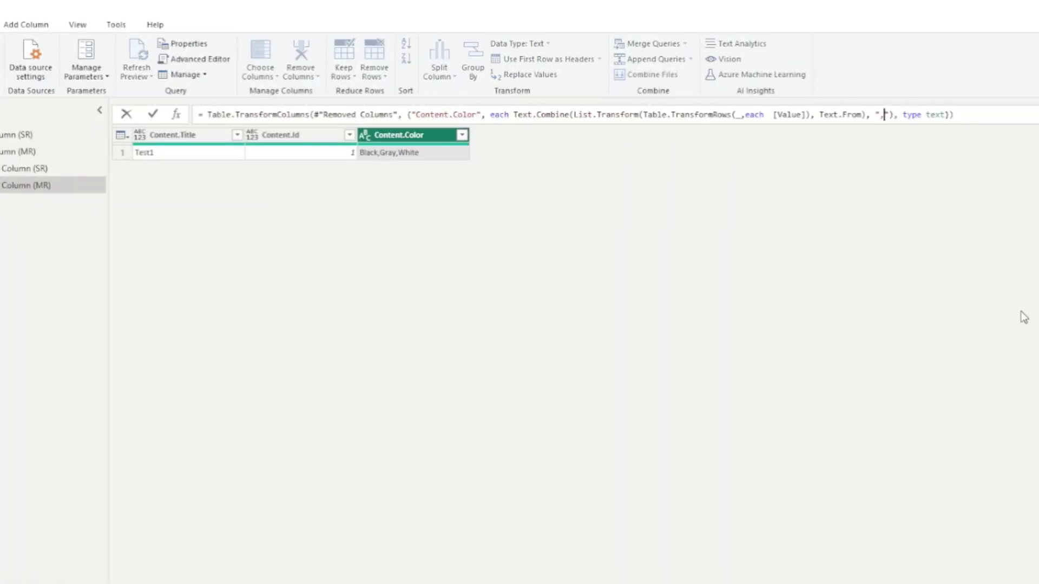
key("Delete")
type(";")
key("Return")
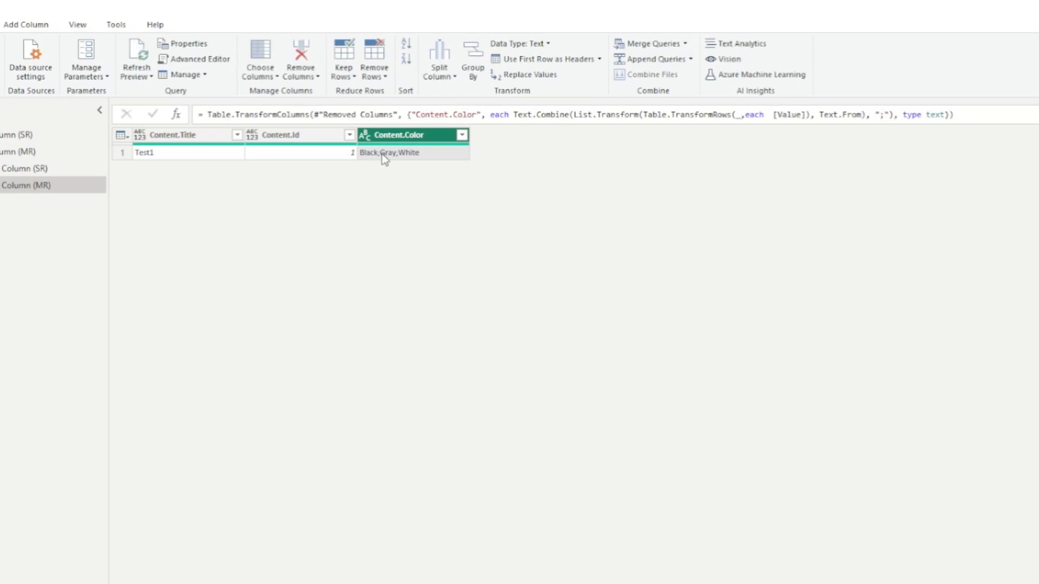
left_click(885, 114)
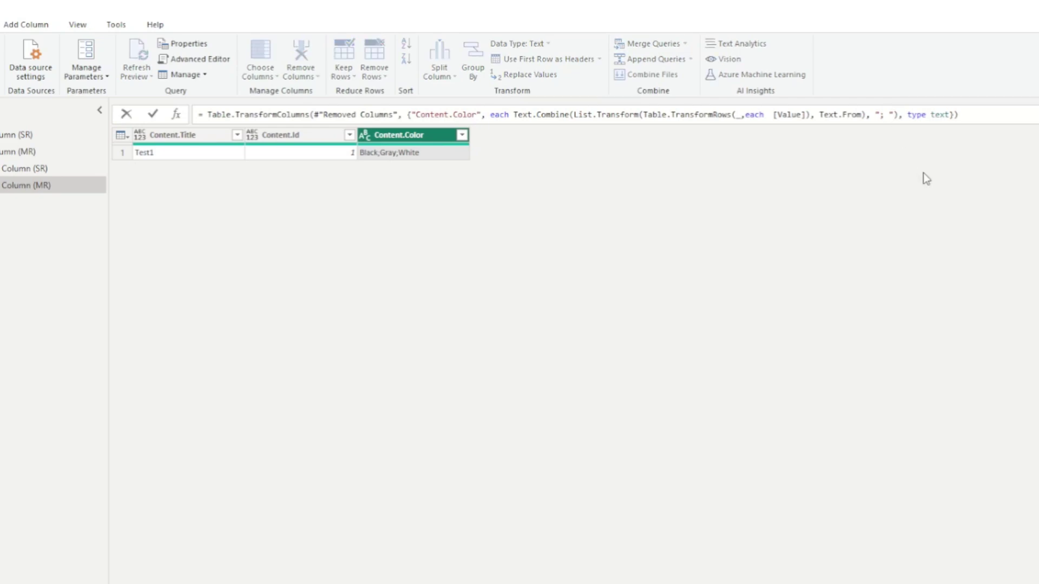
key("Return")
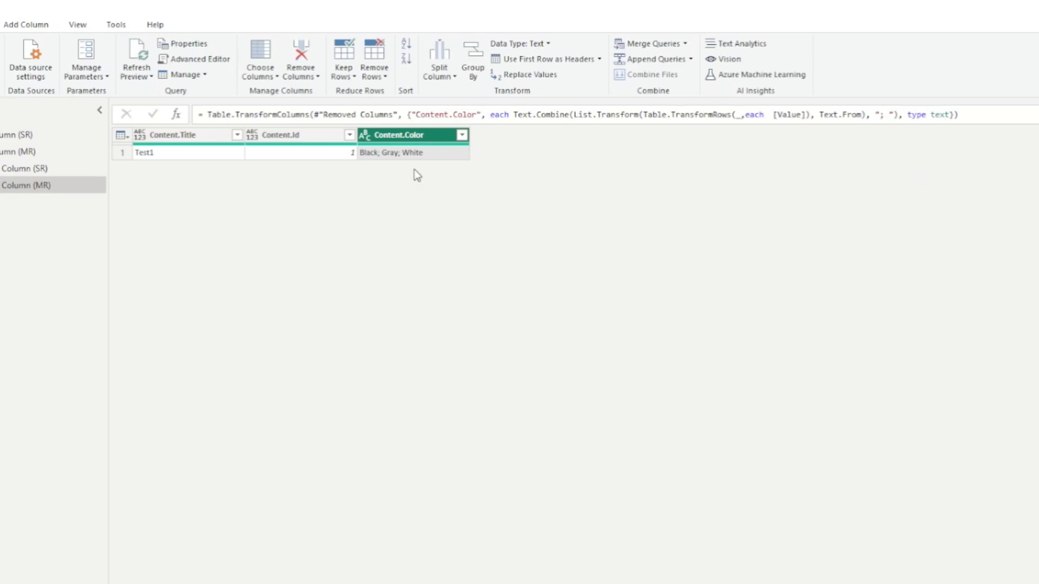